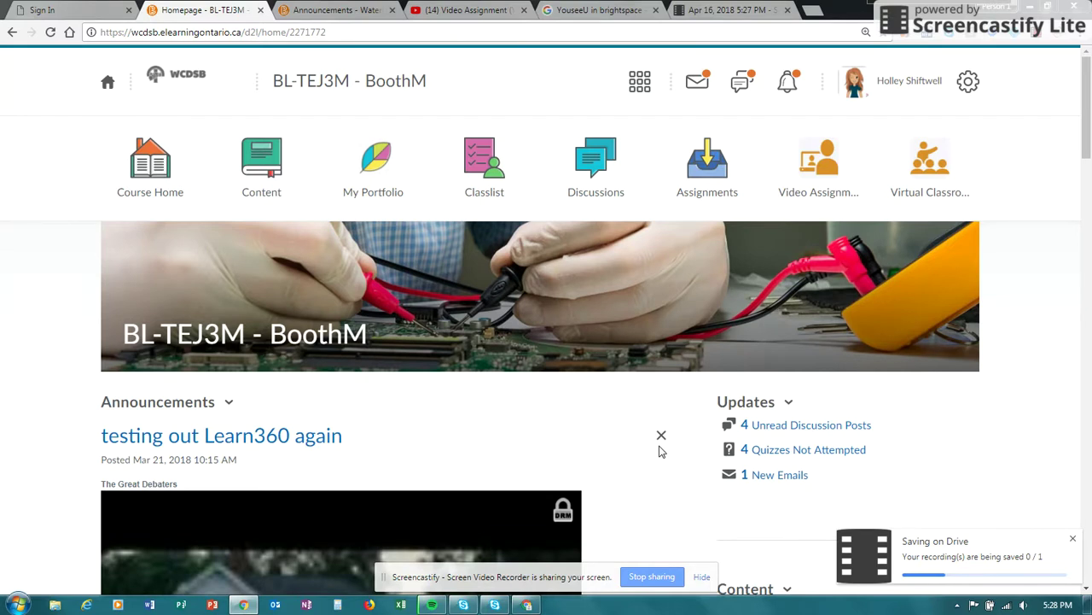
# - Open the Safety Questions assignment from Assignments and scroll to its Submit Files section
pyautogui.click(705, 160)
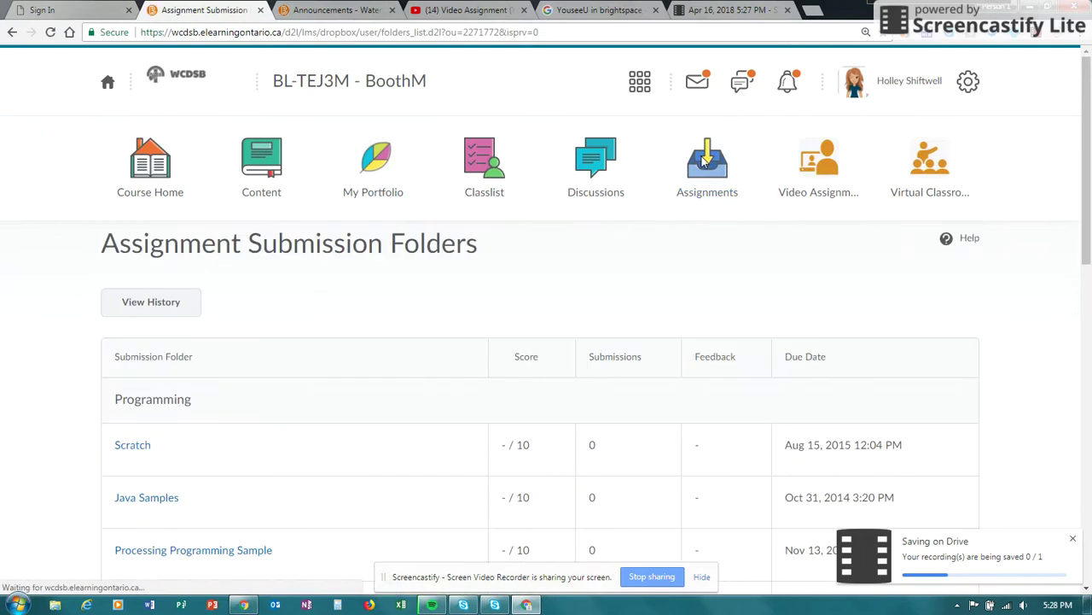
pyautogui.moveTo(1088, 216); pyautogui.dragTo(1069, 450)
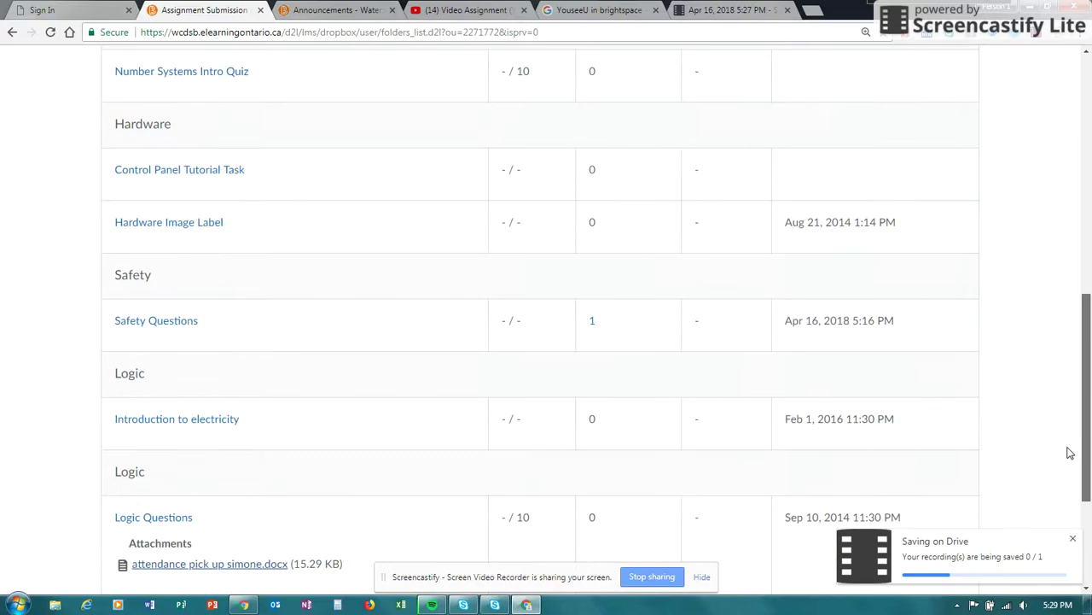
pyautogui.click(156, 325)
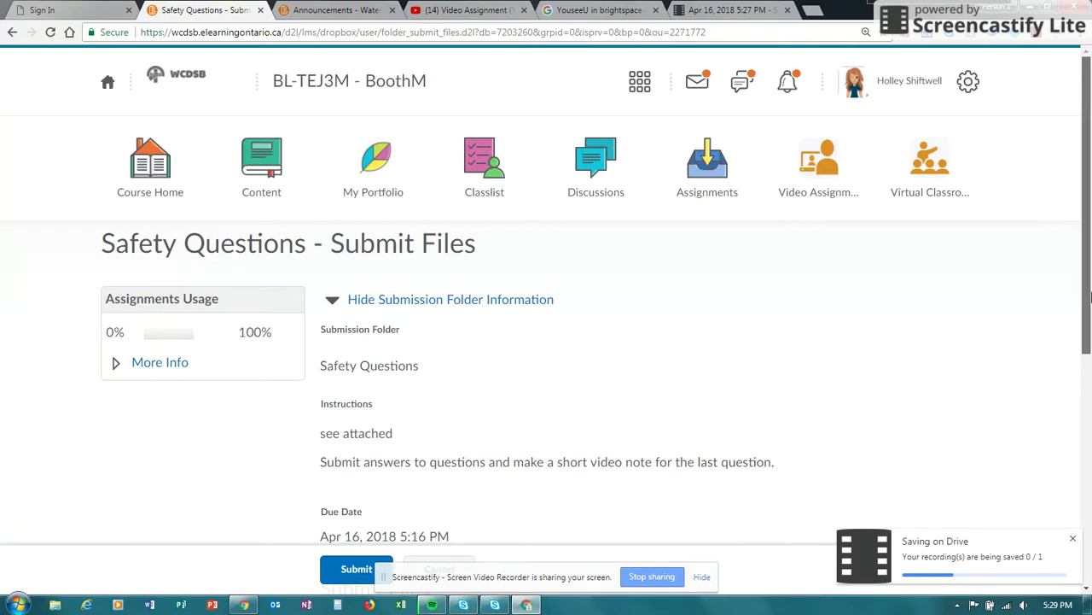
pyautogui.scroll(-3, 1081, 412)
pyautogui.moveTo(1080, 412); pyautogui.dragTo(1064, 503)
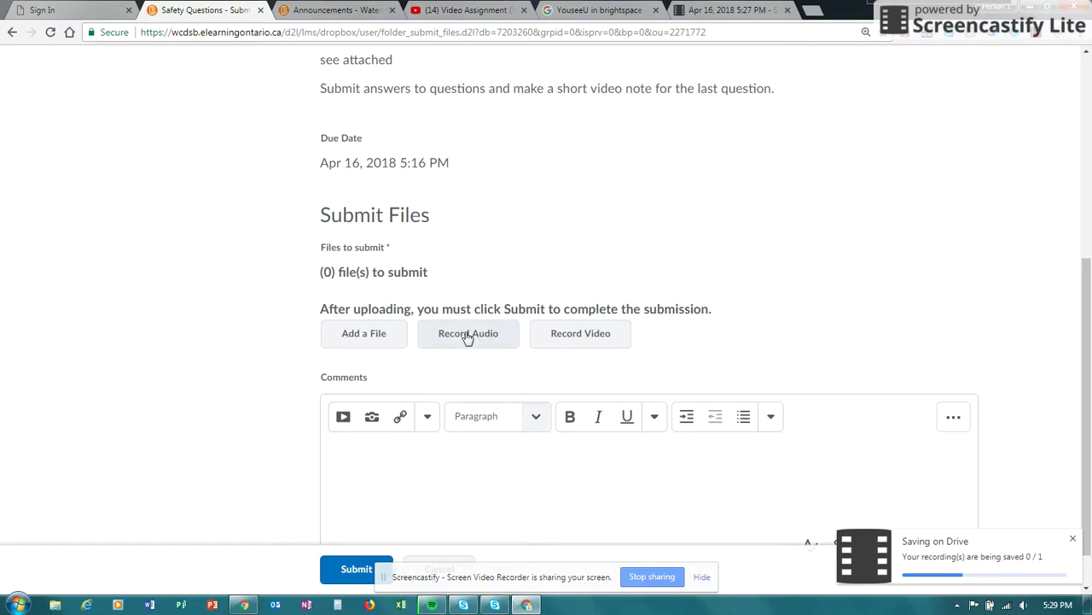
# - Open the Record Audio dialog and allow Flash to run this time
pyautogui.click(467, 336)
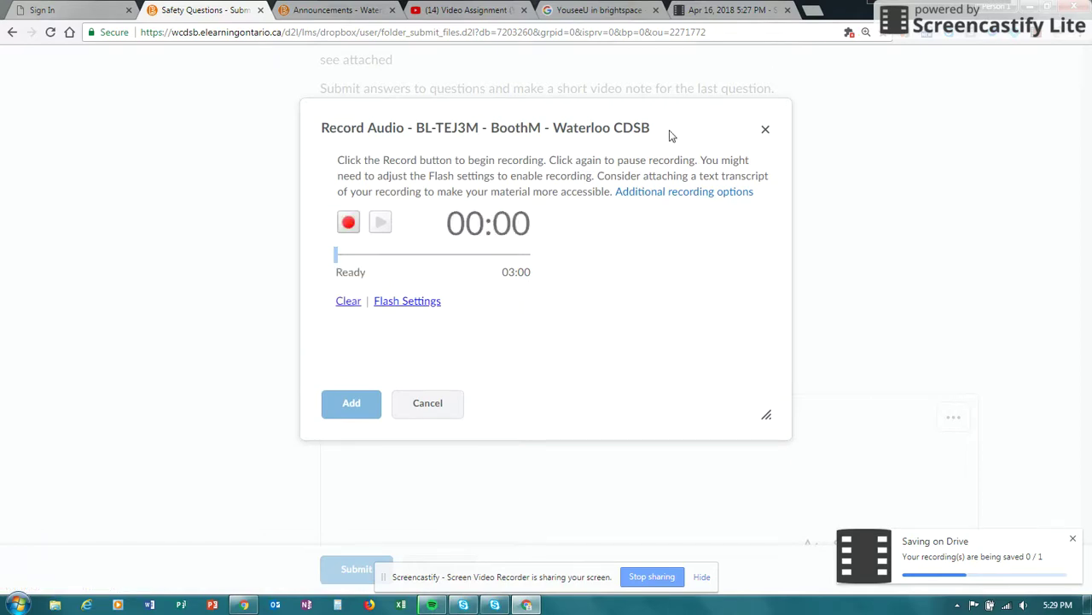
pyautogui.click(848, 34)
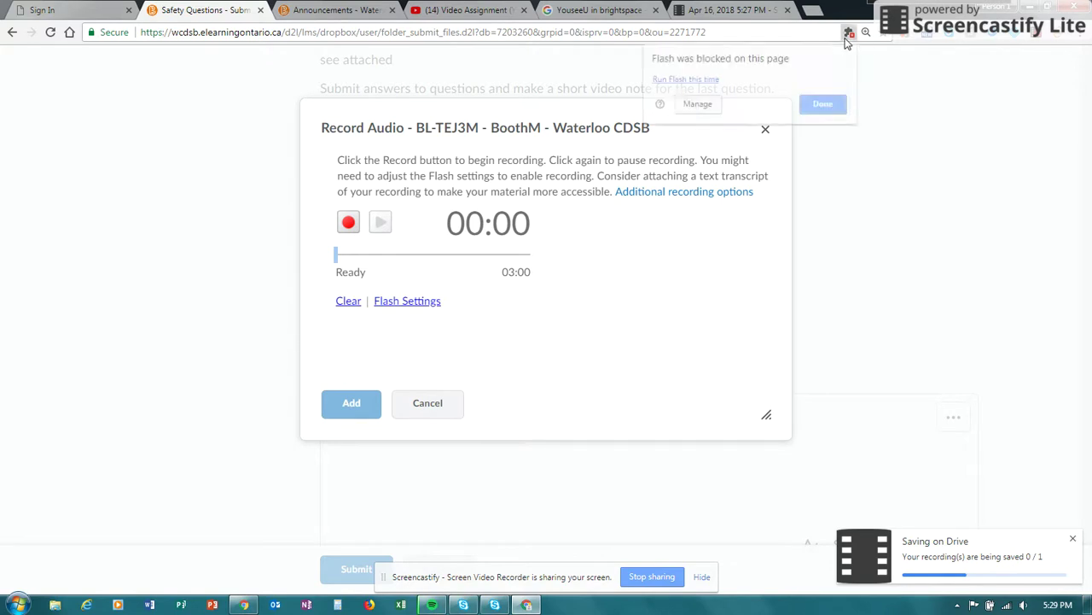
pyautogui.click(686, 79)
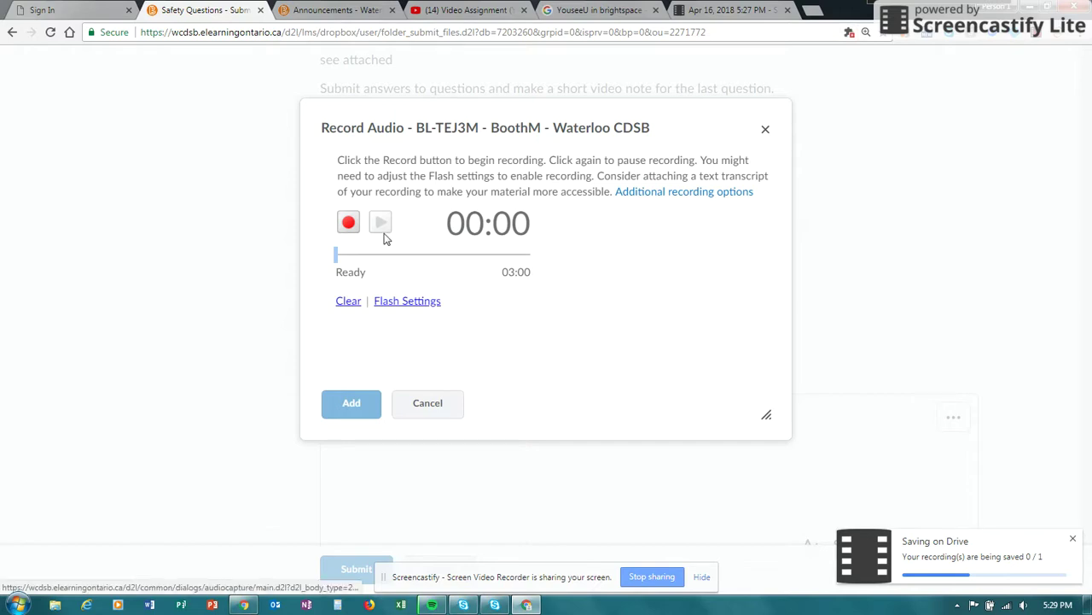
pyautogui.click(852, 35)
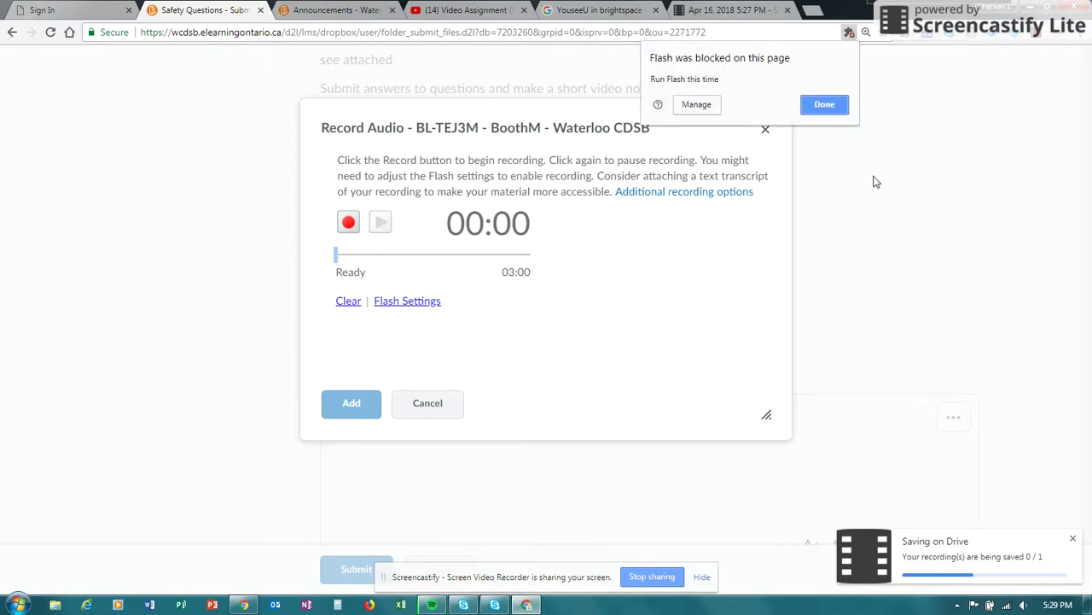
# - Record and play back an audio answer, then add it as Audio 2018-04-16 173045.wav
pyautogui.click(822, 105)
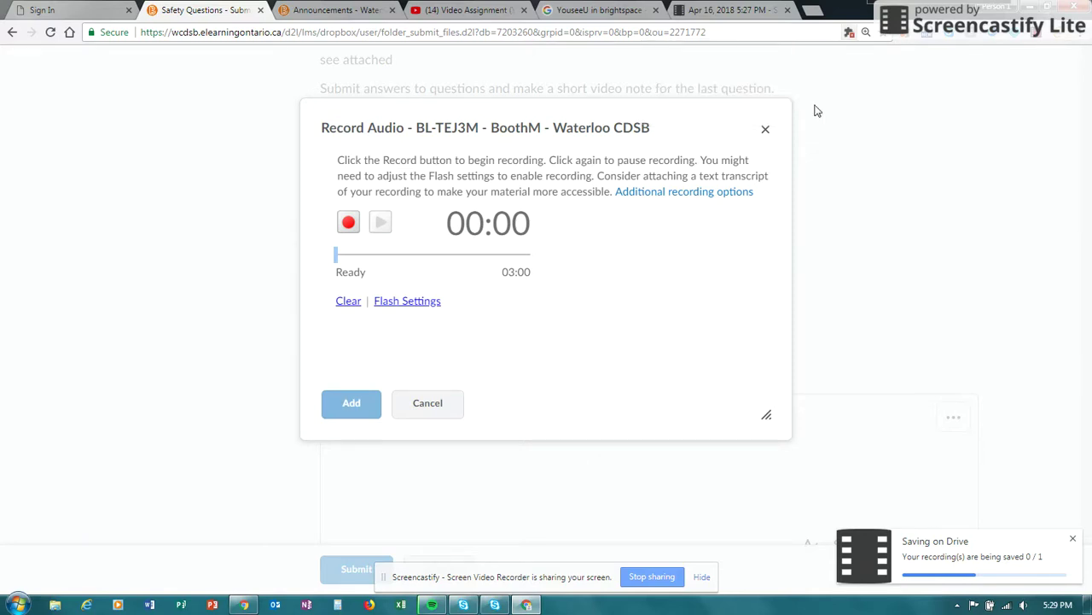
pyautogui.click(349, 224)
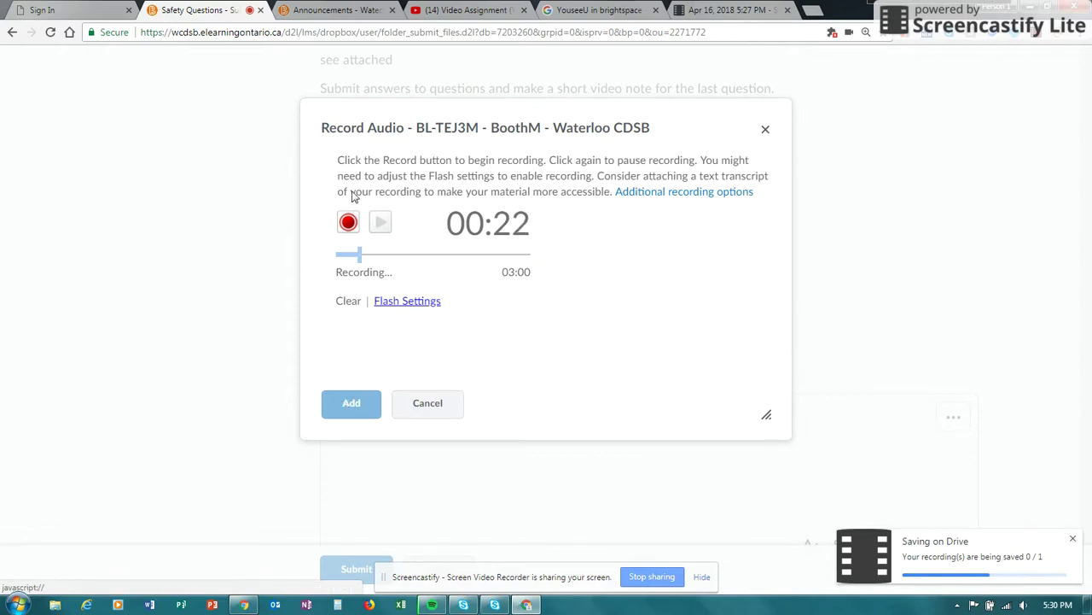
pyautogui.click(347, 224)
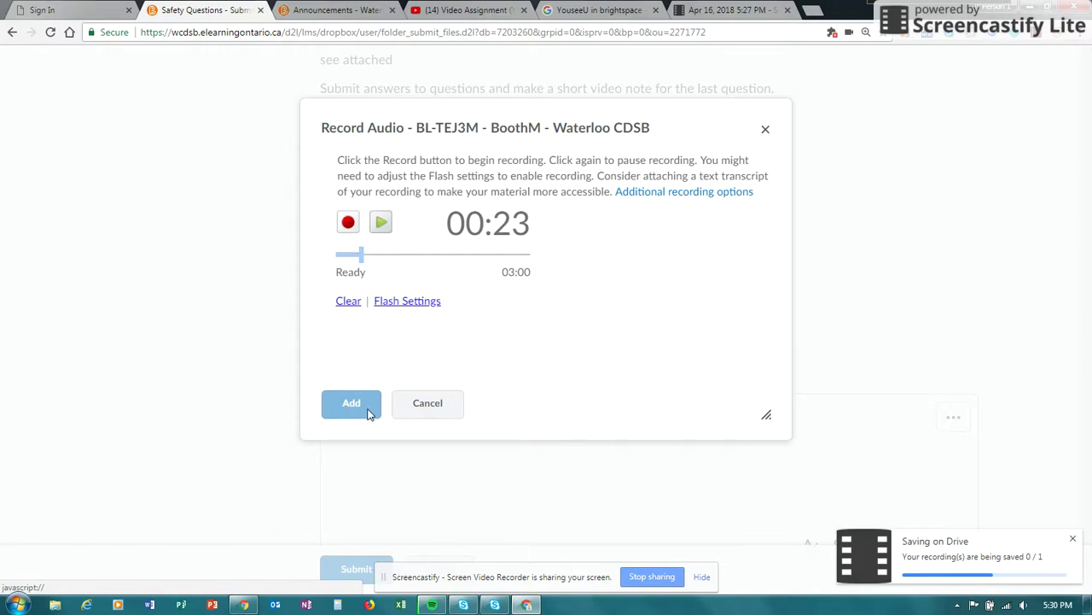
pyautogui.click(381, 222)
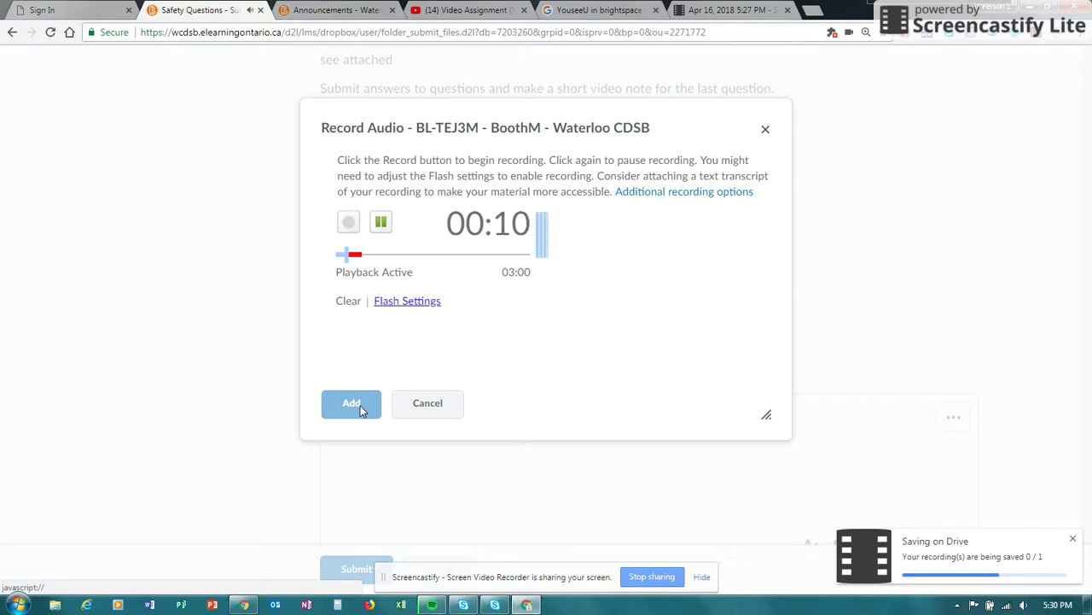
pyautogui.click(381, 223)
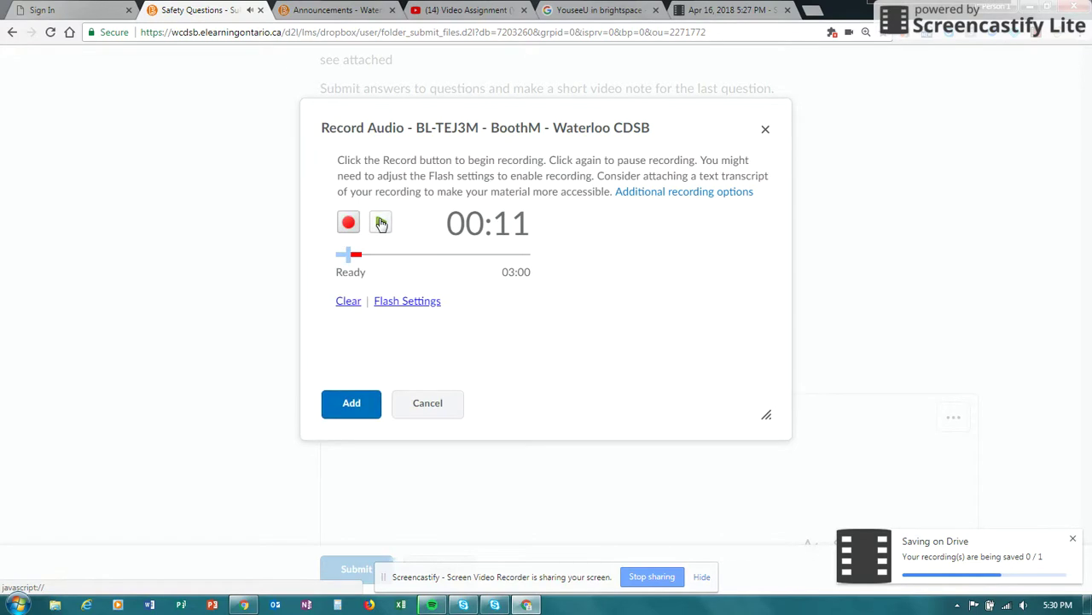
pyautogui.click(351, 403)
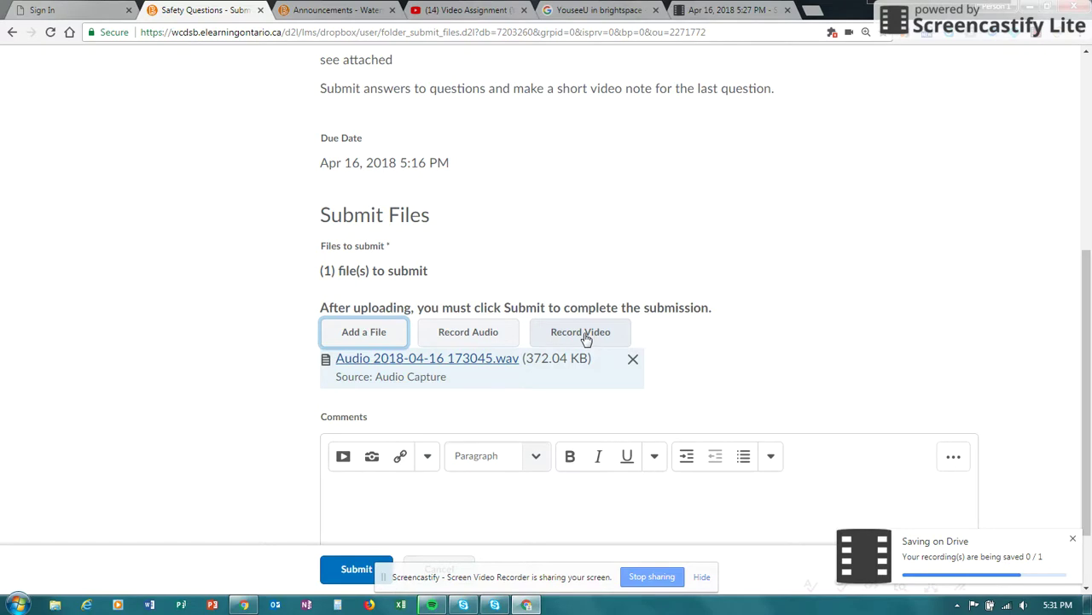
# - Open the Media Capture webcam recorder with Record Video under Submit Files
pyautogui.click(586, 337)
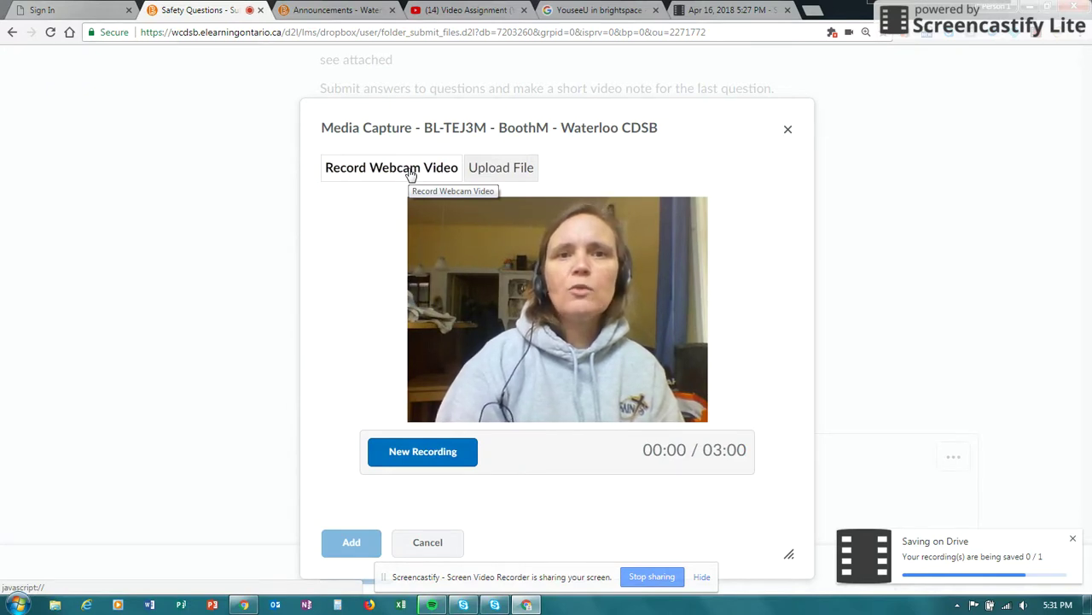
# - Record a webcam video note in Media Capture and send it for processing
pyautogui.click(411, 173)
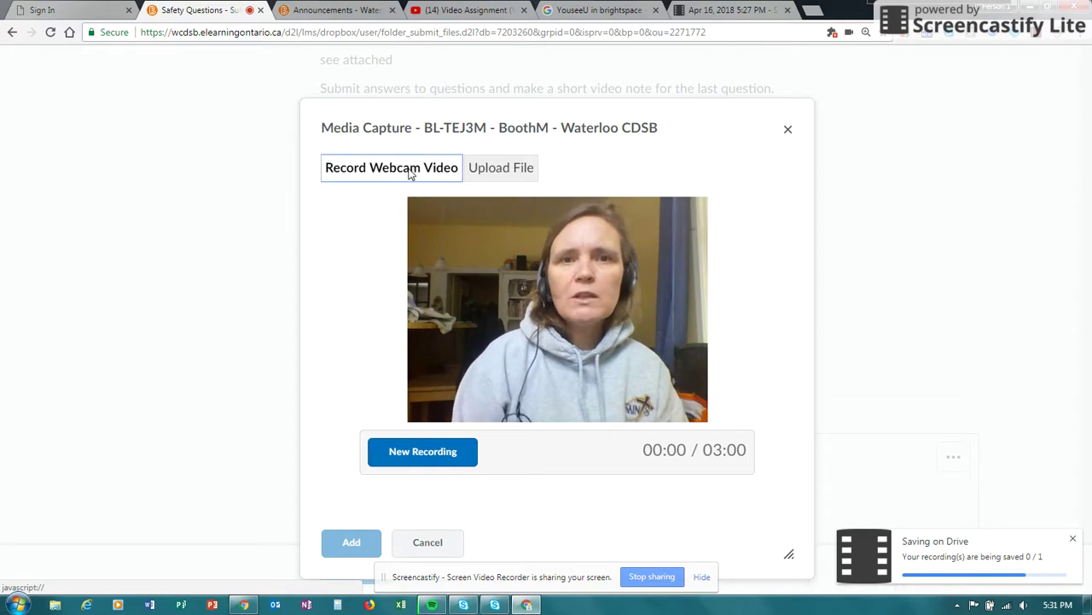
pyautogui.click(437, 459)
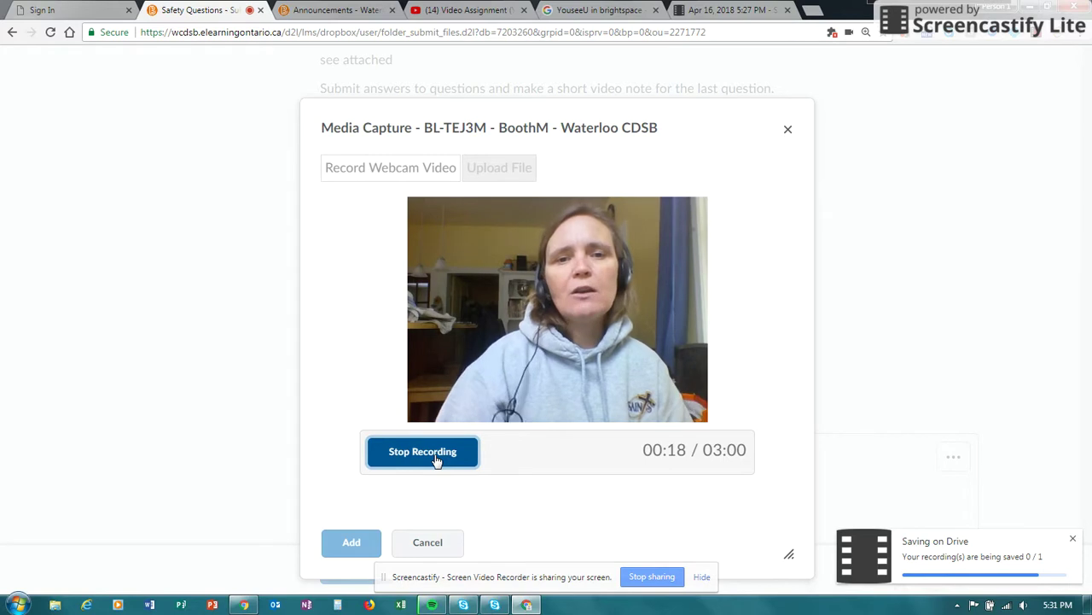
pyautogui.click(436, 459)
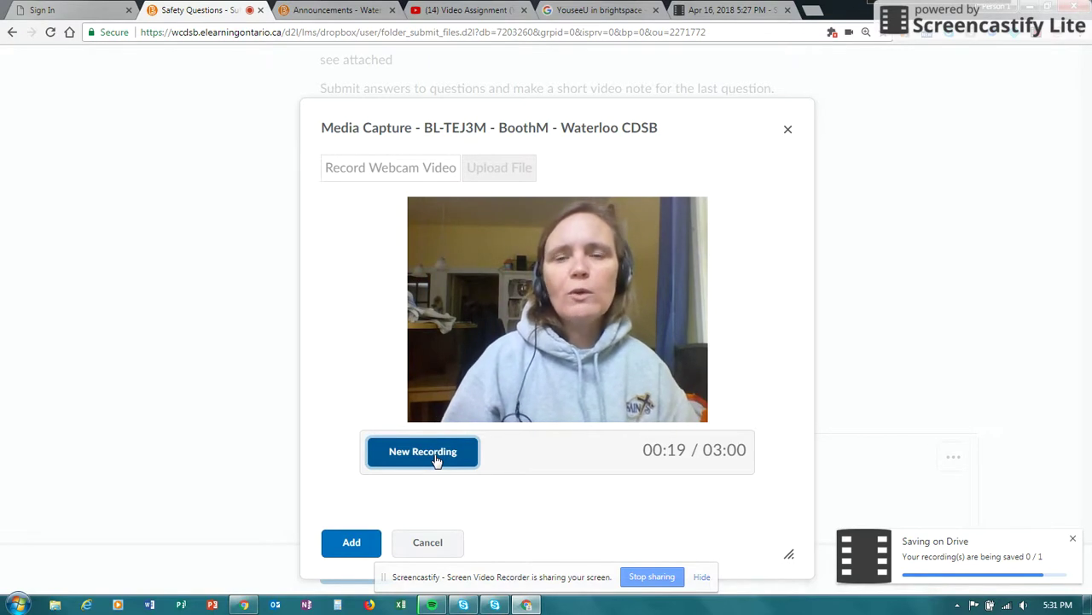
pyautogui.click(351, 543)
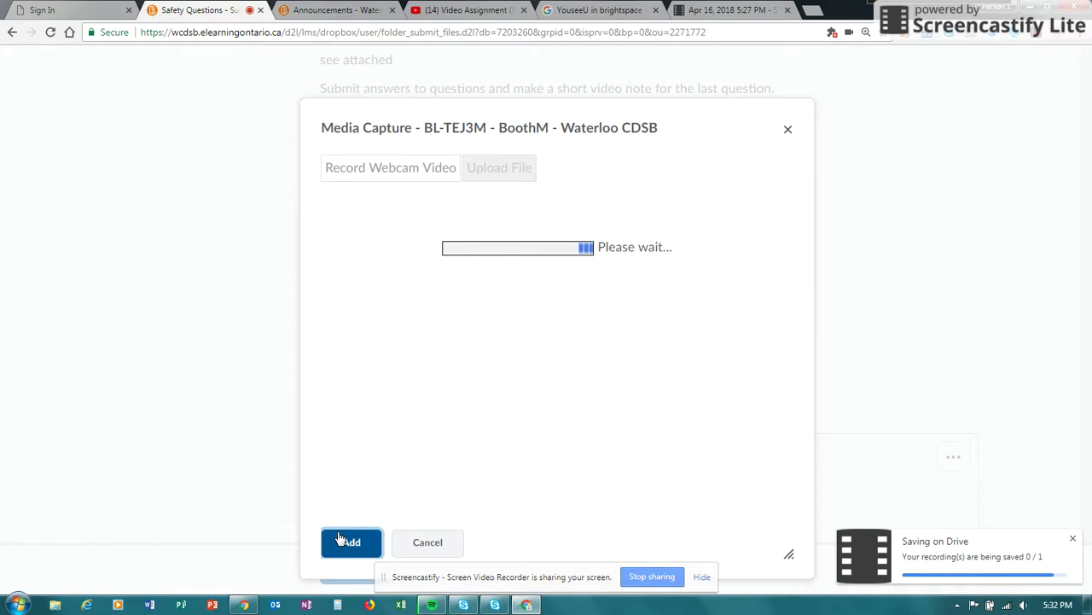
# - Title the webcam video note 'My video response' and attach it as the second file
pyautogui.click(341, 539)
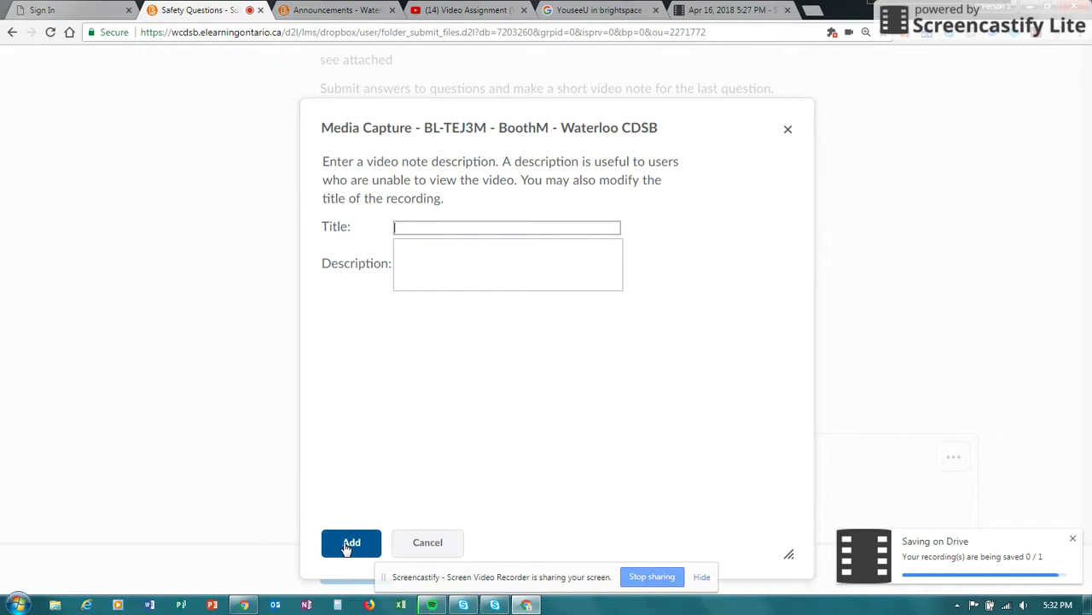
pyautogui.write('My video response')
pyautogui.click(352, 547)
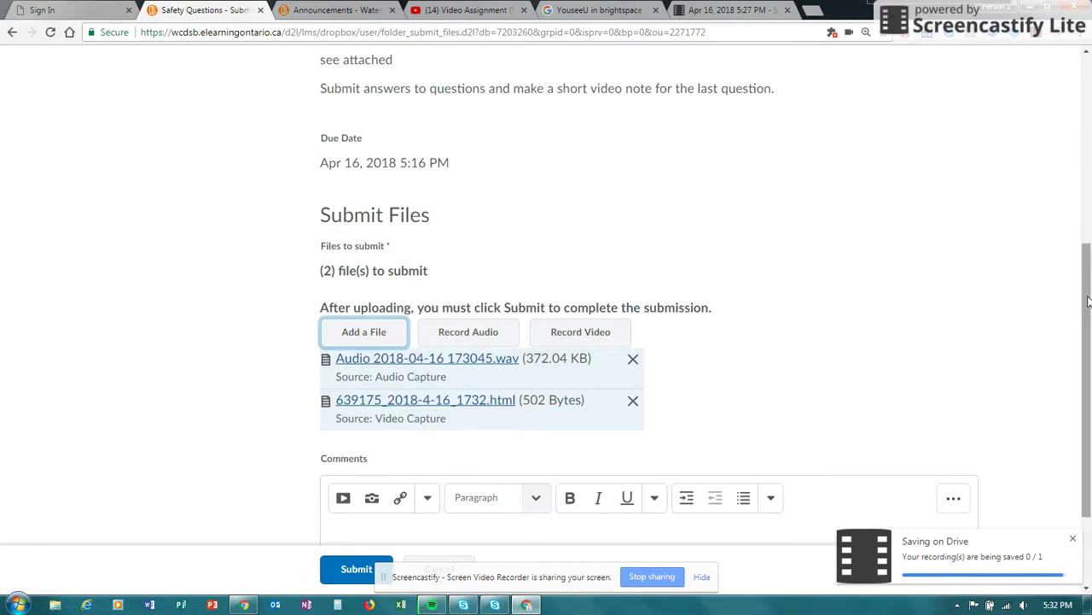
# - Add the comment 'Please see my attached video' and submit both files
pyautogui.moveTo(1087, 298); pyautogui.dragTo(1087, 332)
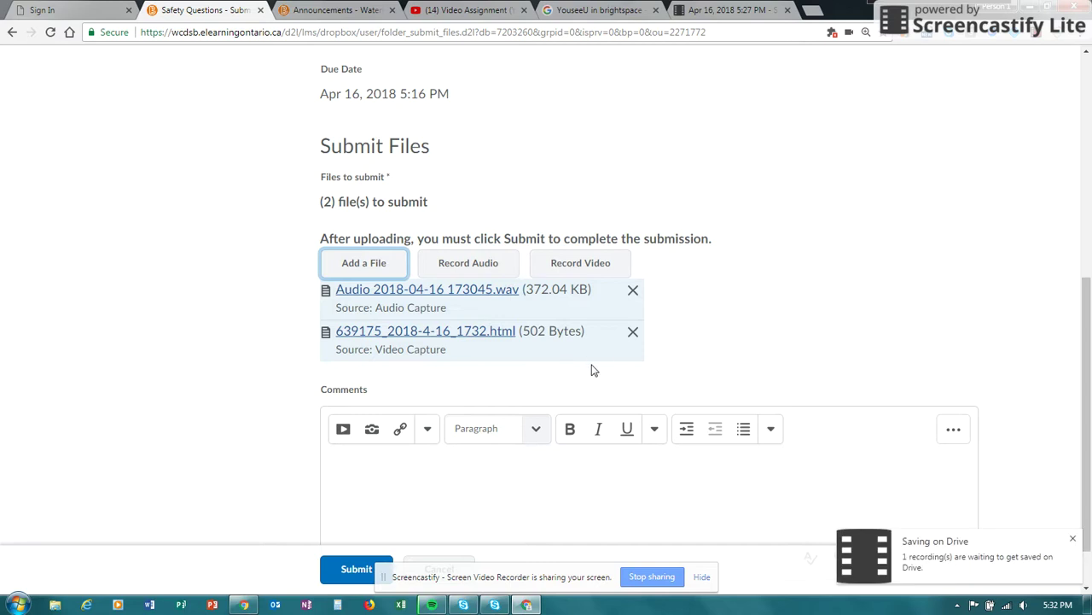
pyautogui.click(387, 491)
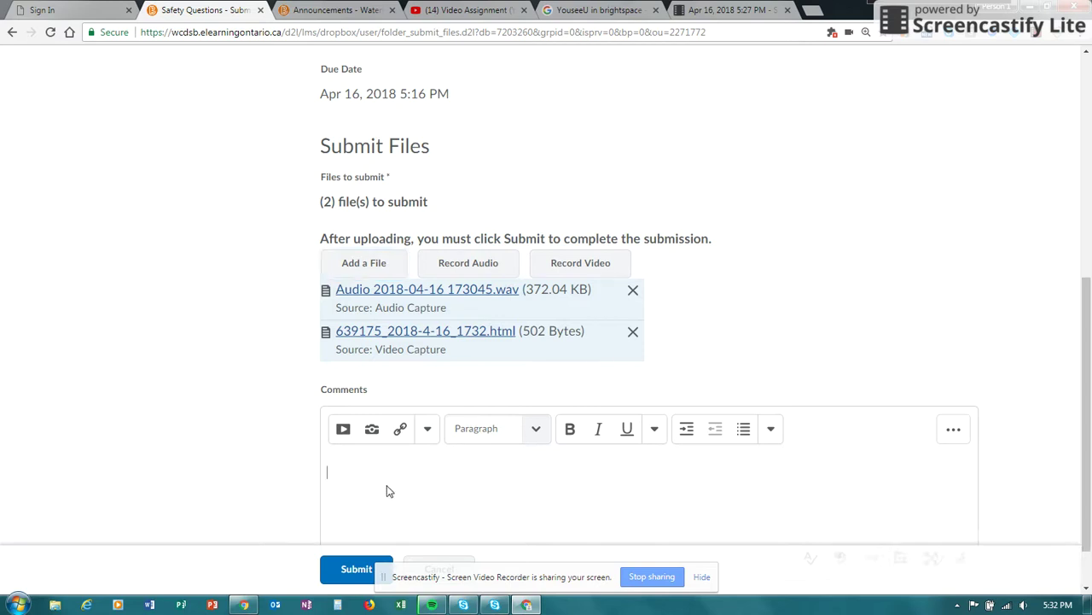
pyautogui.write('Please see my attached video')
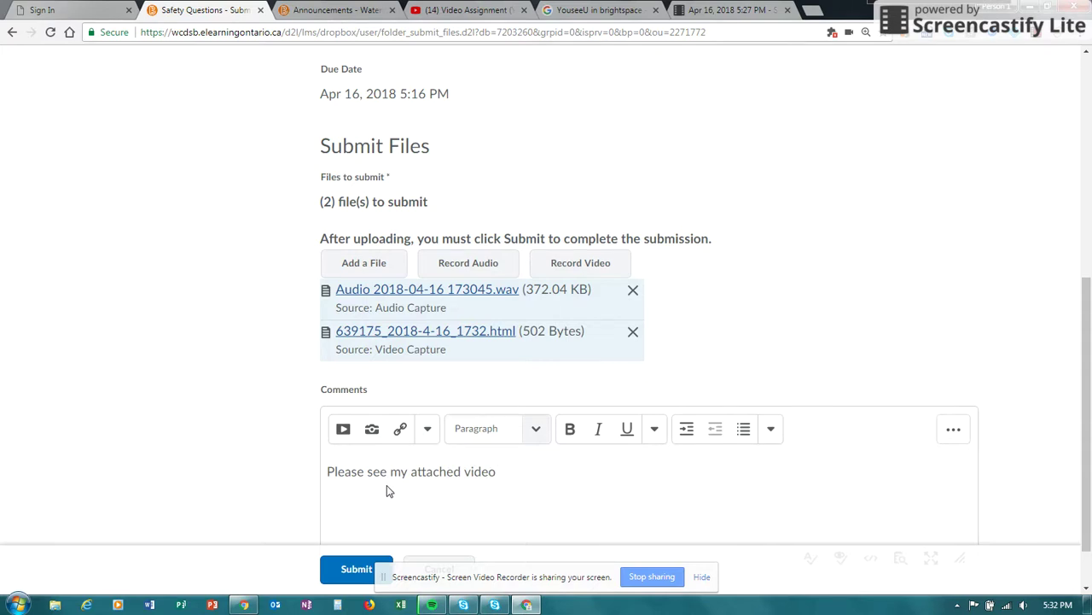
pyautogui.click(350, 573)
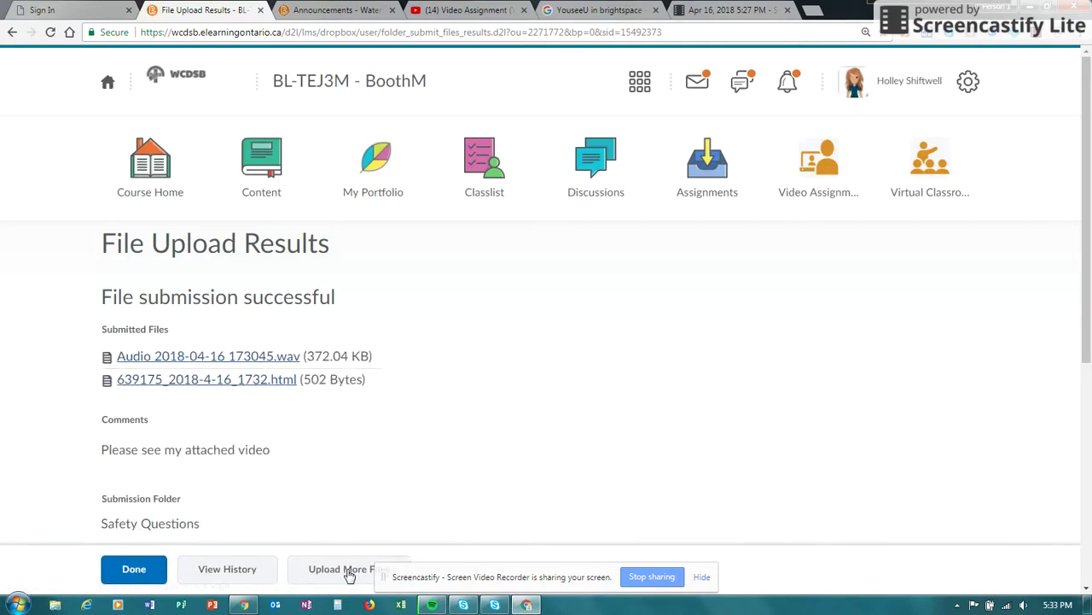
# - Review the File Upload Results and return to the Assignment Submission Folders list
pyautogui.moveTo(1090, 287); pyautogui.dragTo(1077, 429)
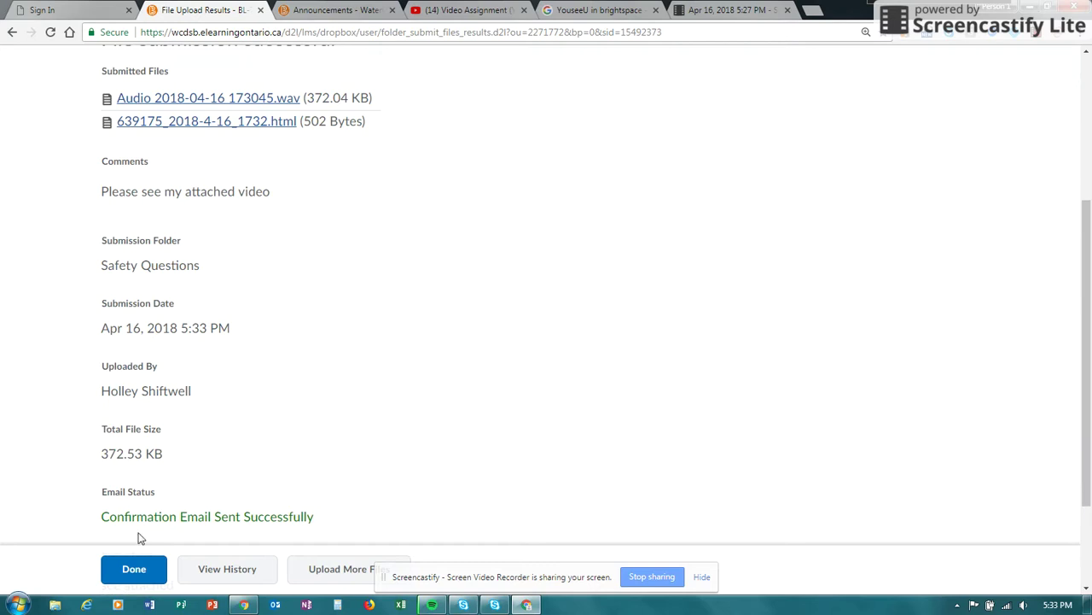
pyautogui.click(133, 572)
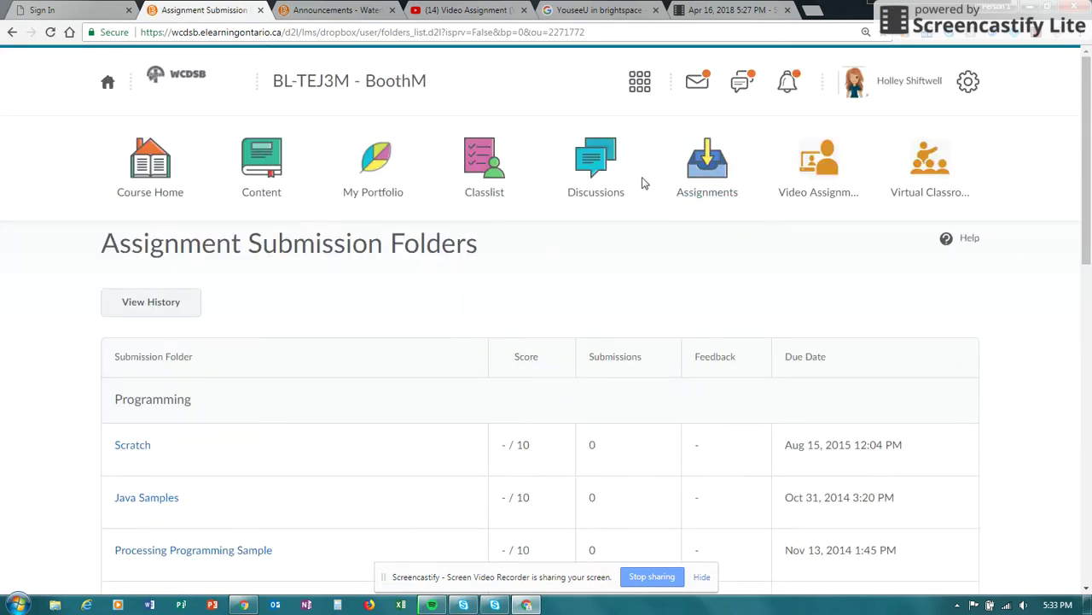
# - Go to the course Discussions list and open the Ted Talks topic
pyautogui.click(595, 174)
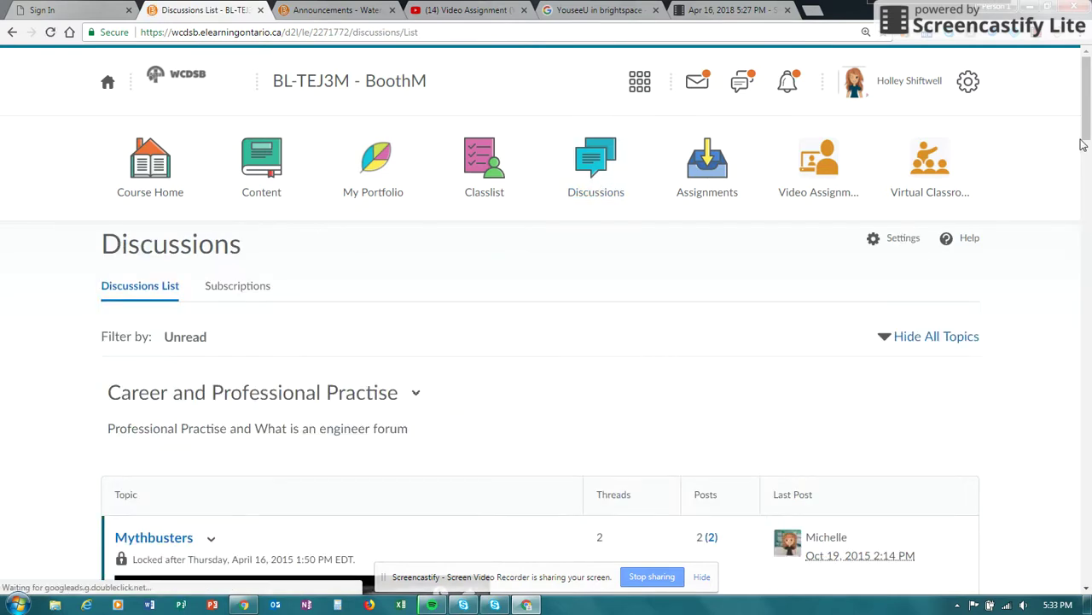
pyautogui.moveTo(1082, 145); pyautogui.dragTo(1081, 378)
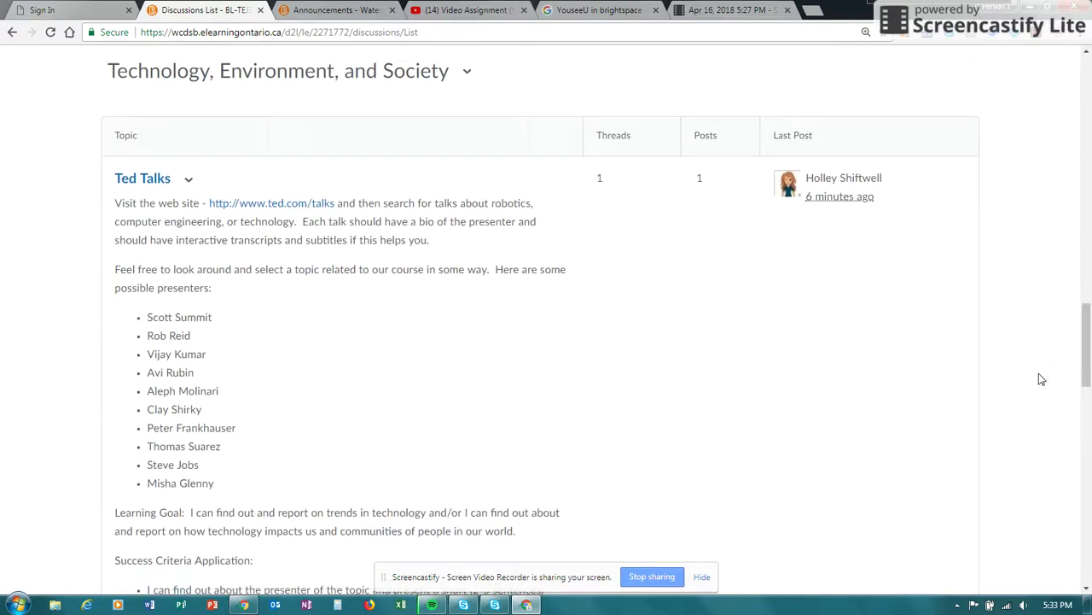
pyautogui.click(143, 180)
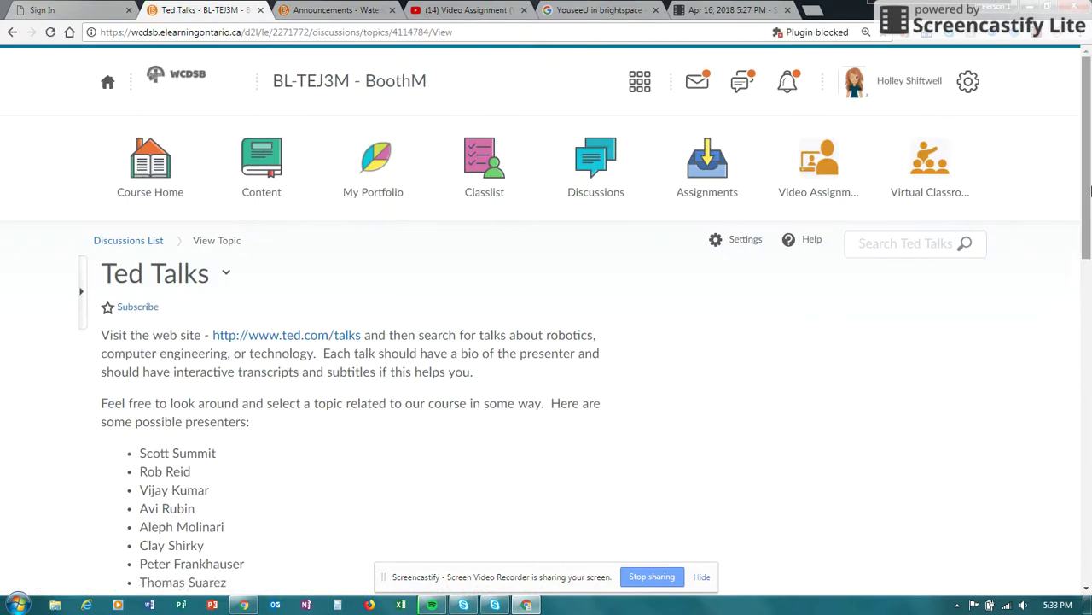
pyautogui.moveTo(1087, 176); pyautogui.dragTo(1048, 426)
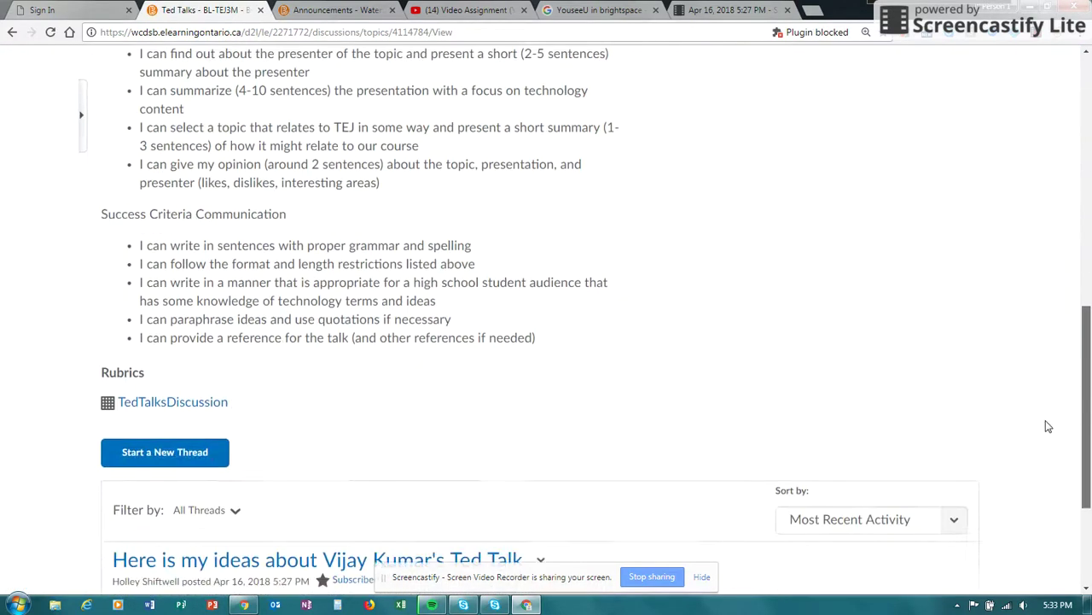
# - Start a Ted Talks thread with subject 'My response', body 'see attached', and show the Record attachment options
pyautogui.click(170, 459)
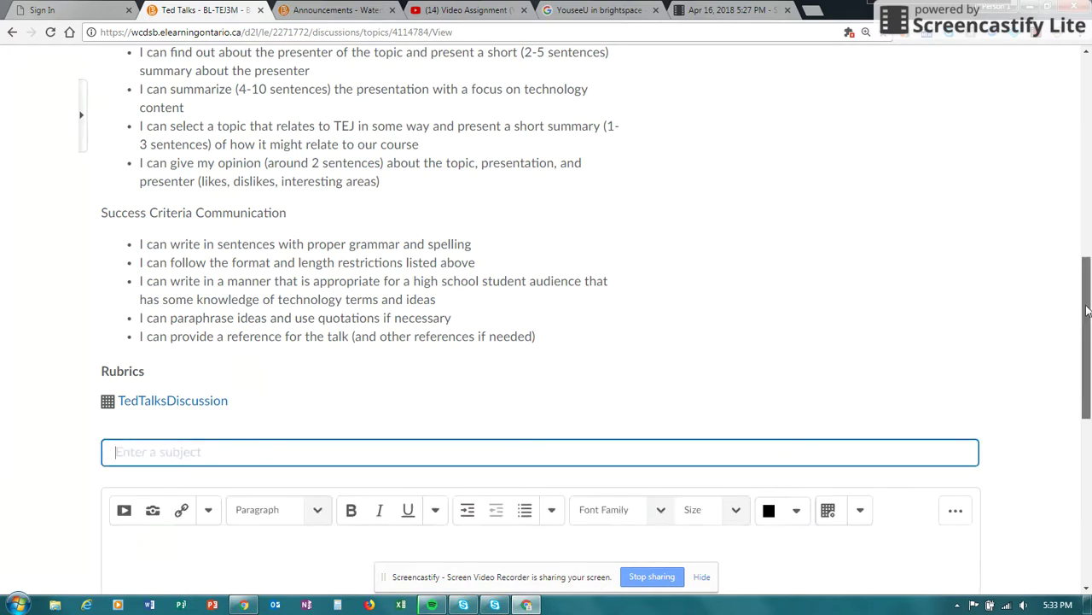
pyautogui.moveTo(1084, 309); pyautogui.dragTo(1074, 419)
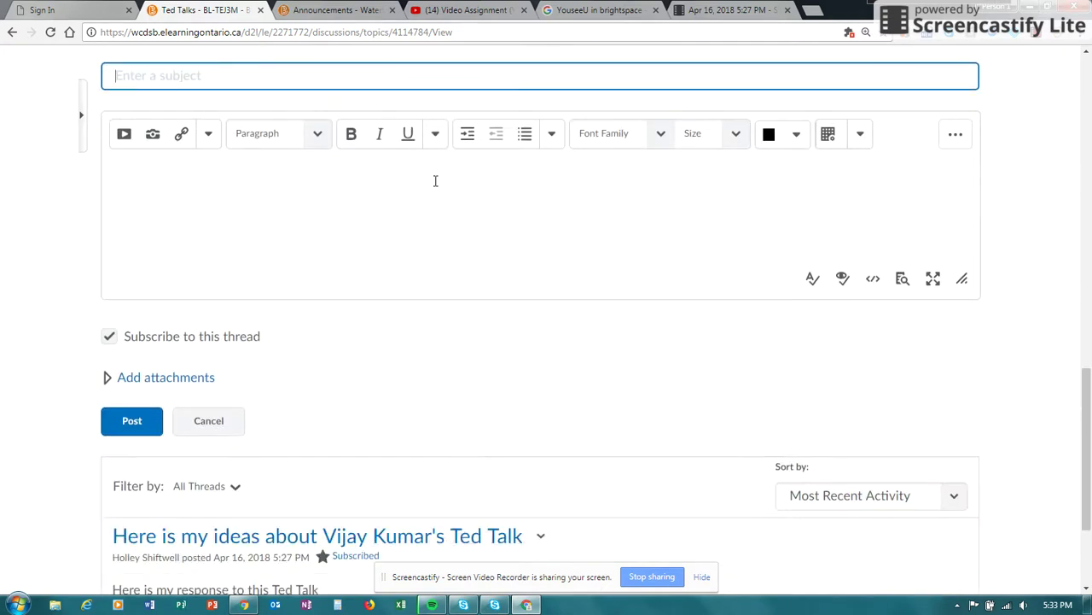
pyautogui.write('My response')
pyautogui.click(155, 176)
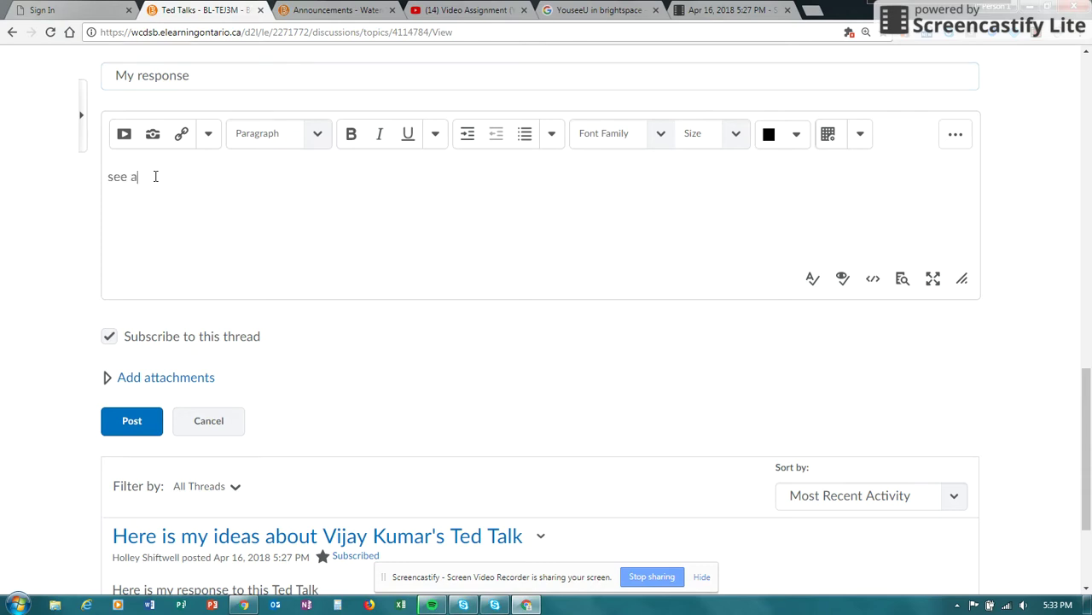
pyautogui.write('see attached')
pyautogui.click(175, 380)
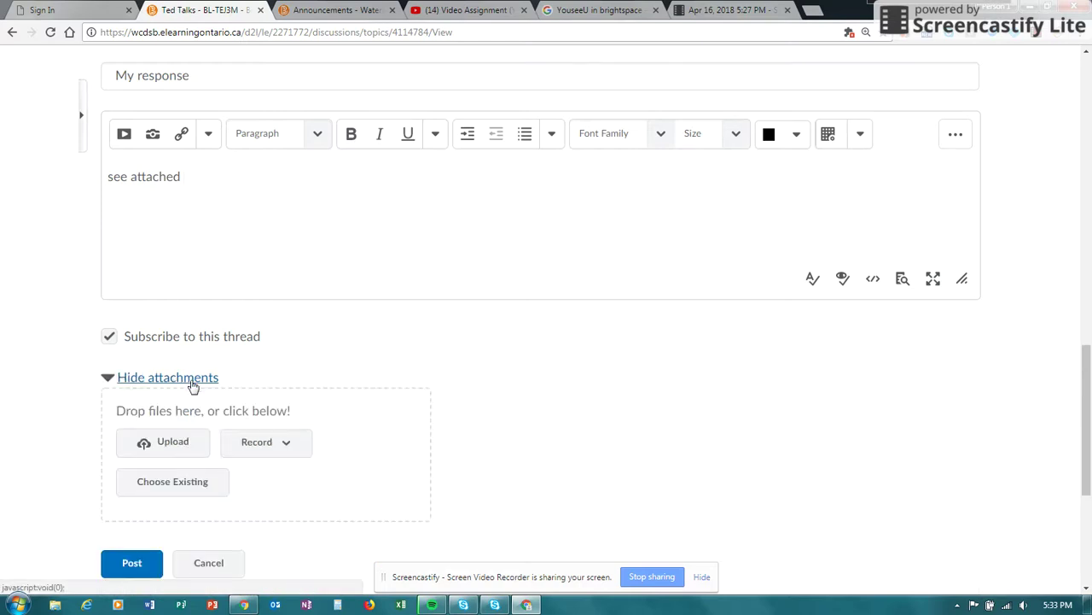
pyautogui.click(284, 445)
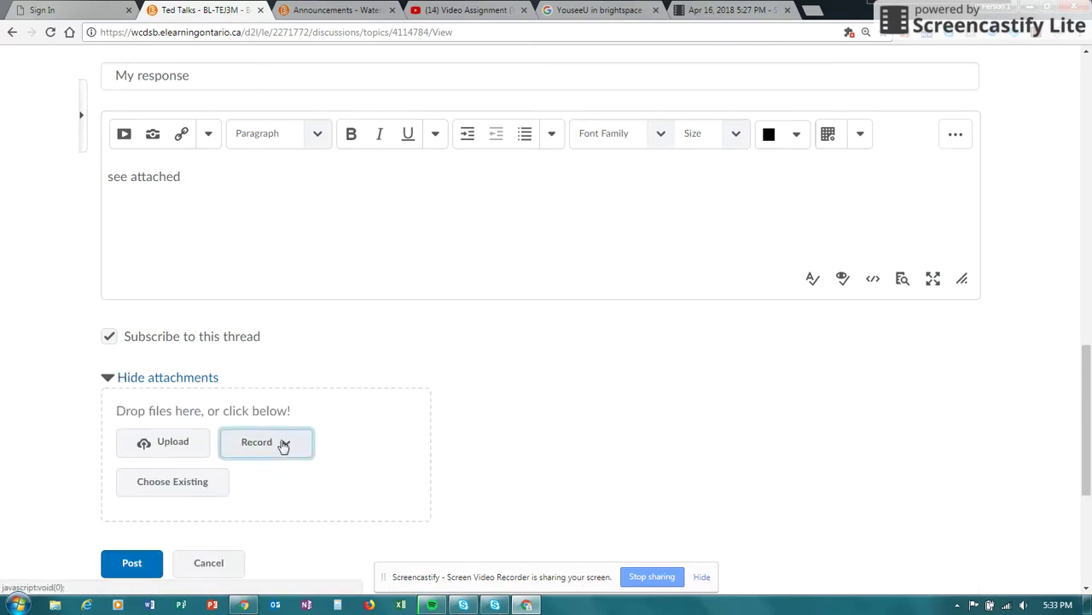